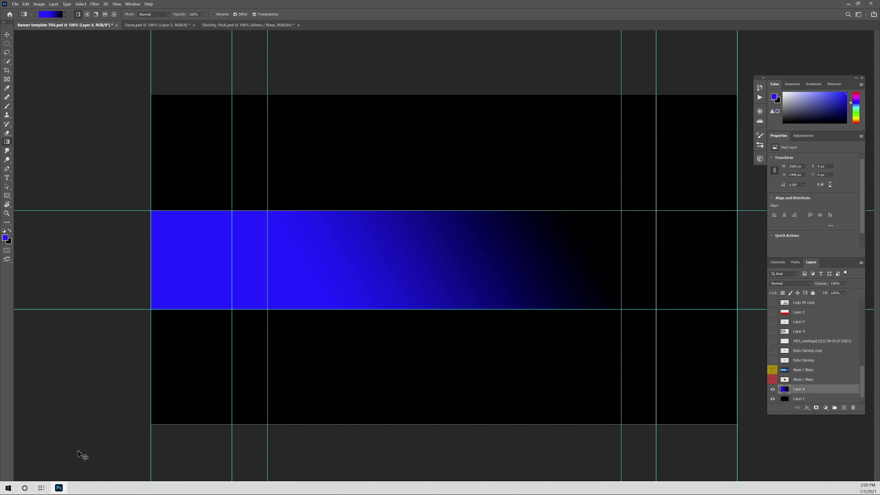
Clear Layer 6 and redraw the blue-to-black gradient across the band so it fades out sooner.
key("ctrl+z")
left_click_drag(102, 279, 385, 72)
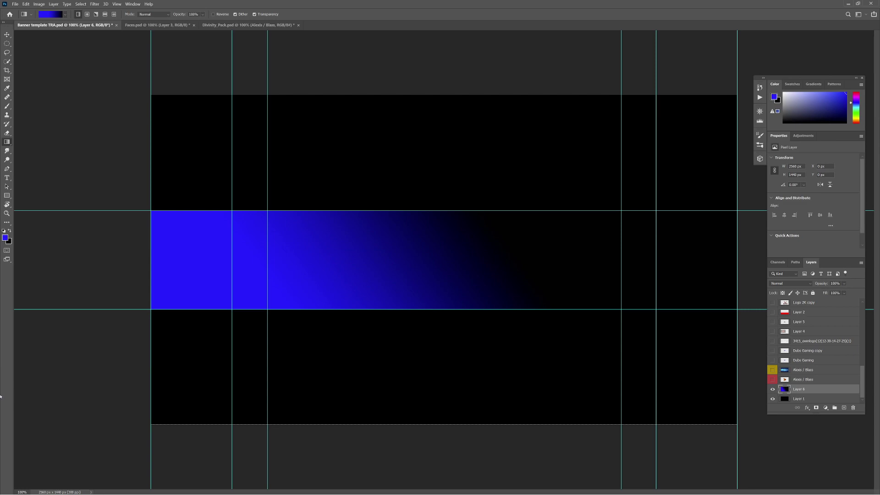
left_click(778, 283)
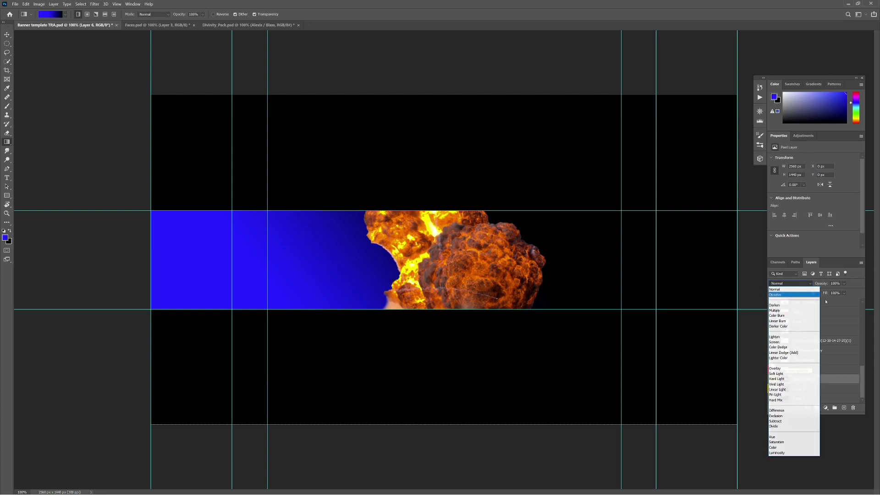
Give the logo a blend mode and shift it about 120 px to the right.
left_click(776, 374)
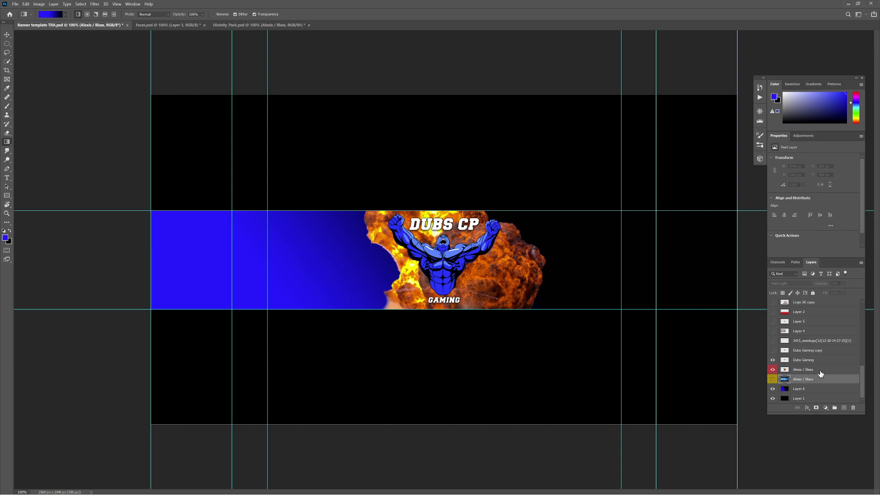
key("v")
left_click_drag(444, 256, 500, 260)
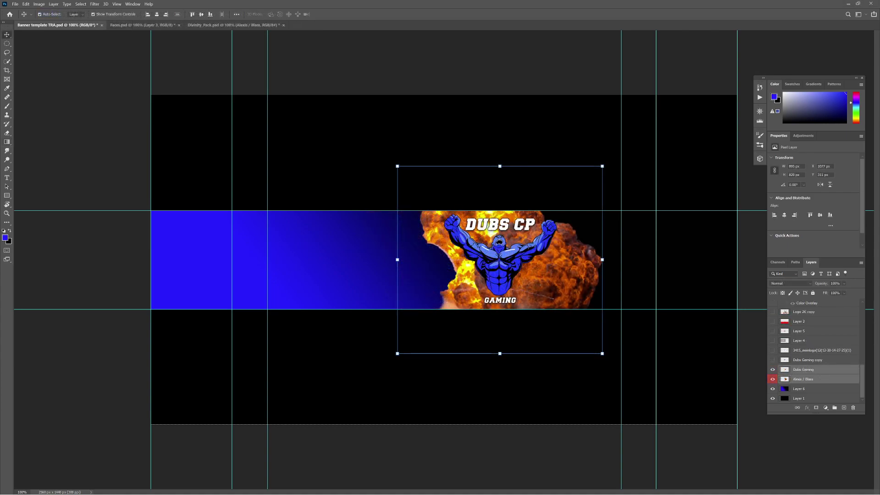
Make the Dubs Gaming copy layer visible and select it.
key("g")
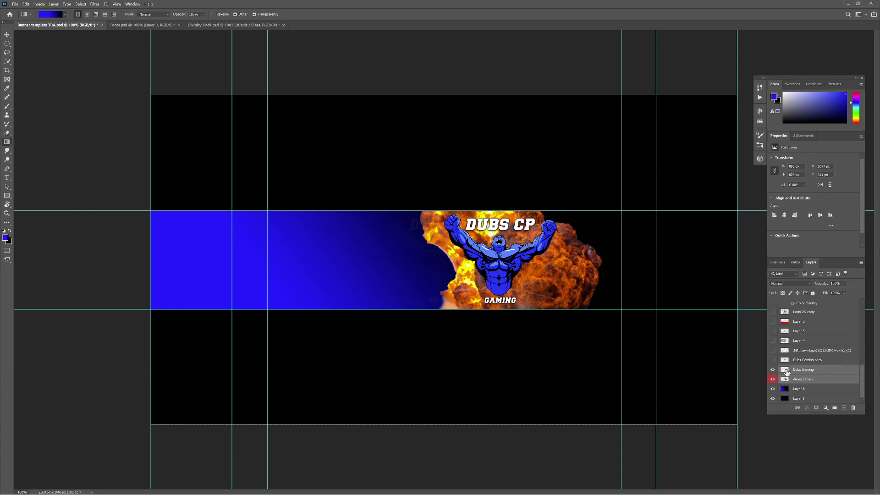
left_click(773, 359)
left_click(804, 360)
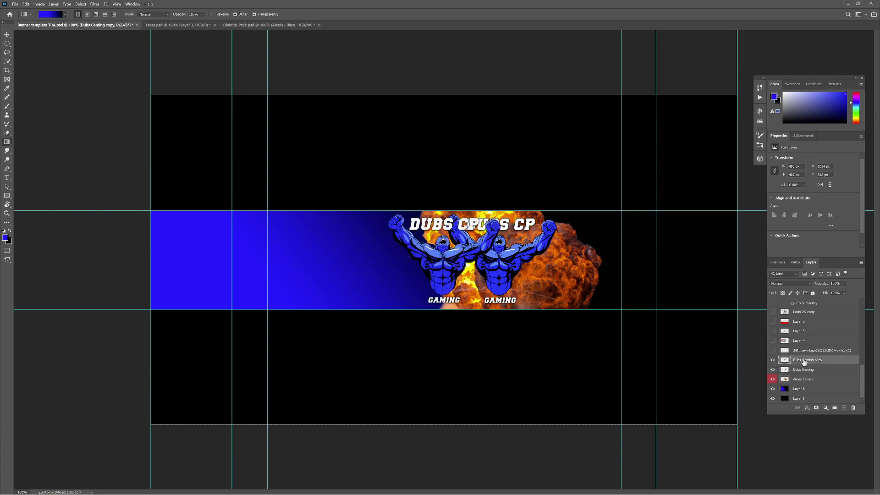
key("v")
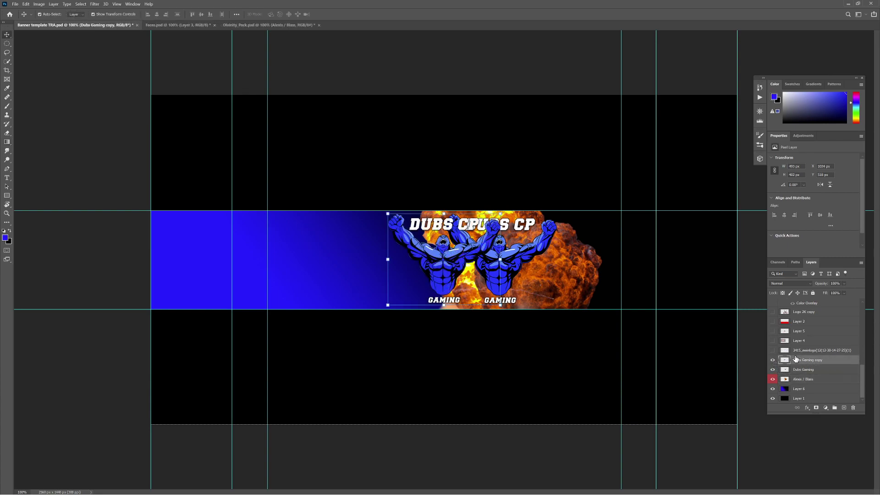
Scale the Dubs Gaming copy to about 274% and rotate it about -20° on the left.
left_click(501, 305)
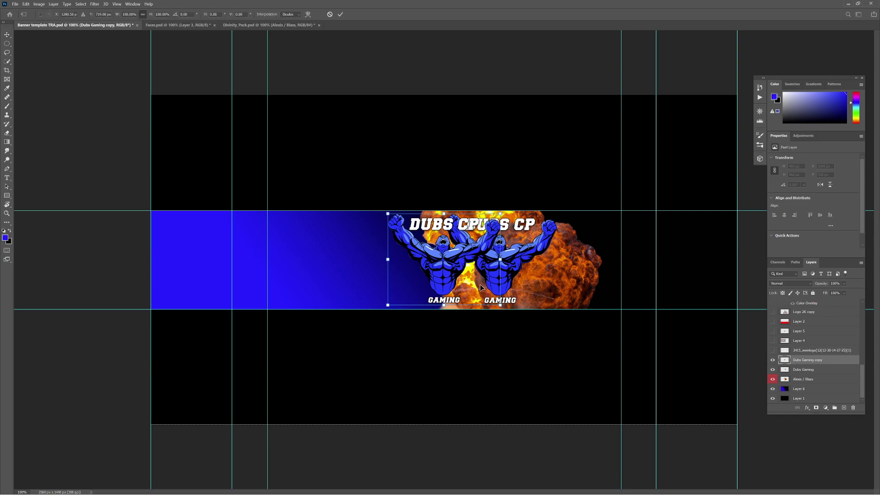
left_click_drag(466, 277, 367, 271)
left_click_drag(401, 308, 557, 323)
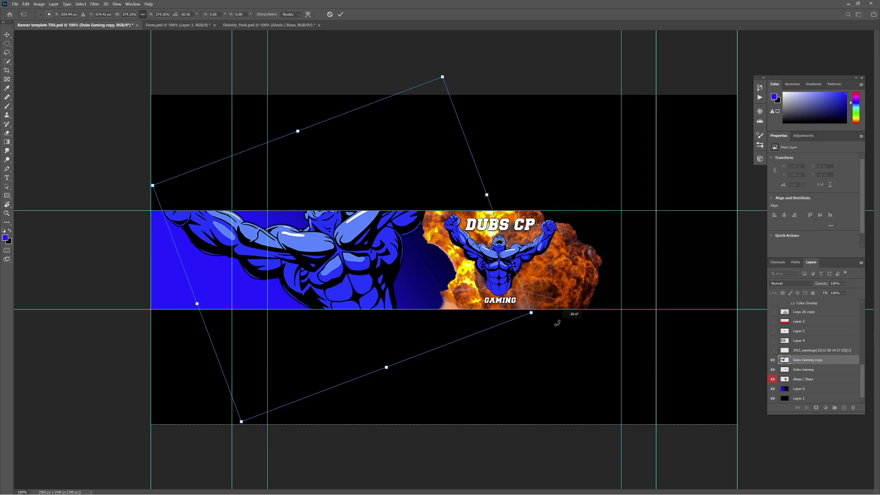
left_click_drag(558, 323, 558, 323)
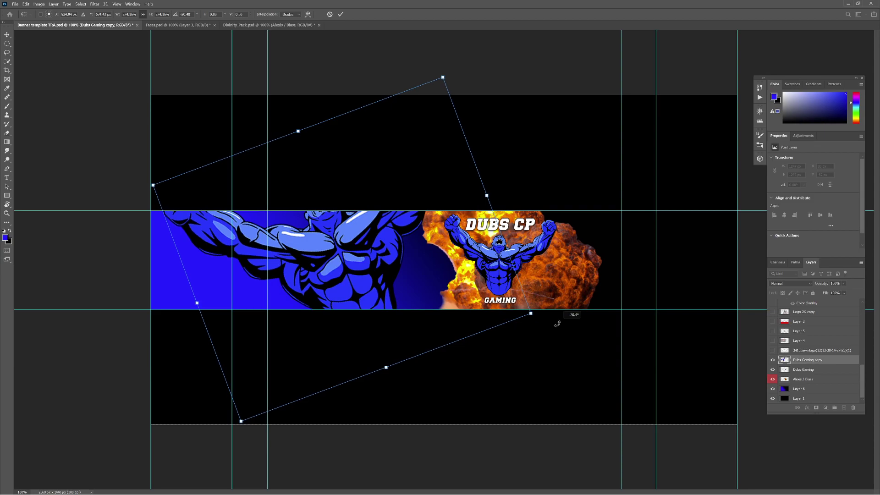
left_click_drag(558, 323, 522, 390)
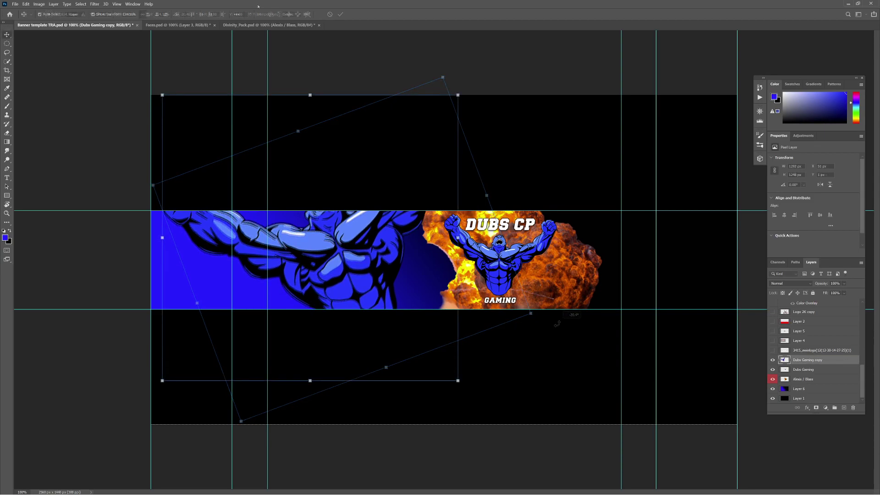
left_click(183, 25)
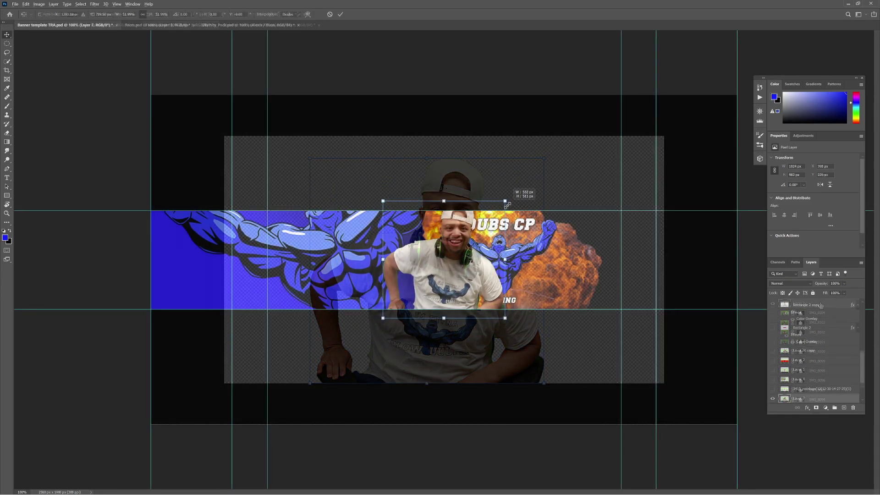
Snap the scaled person photo to the centre guide left of the explosion and apply it.
left_click_drag(467, 281, 363, 294)
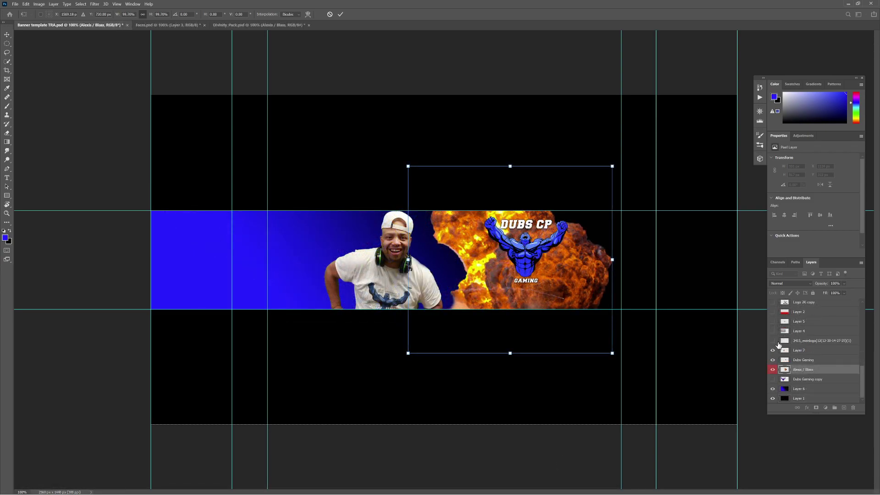
key("Return")
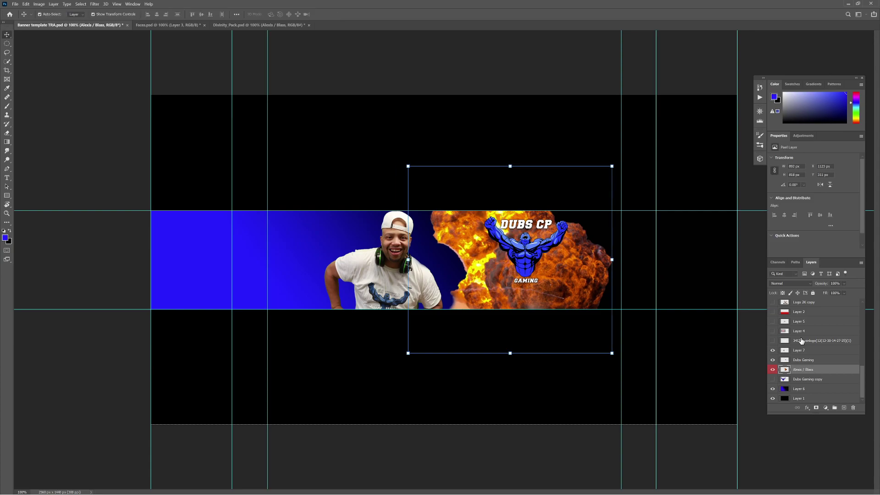
scroll(801, 340, "up", 4)
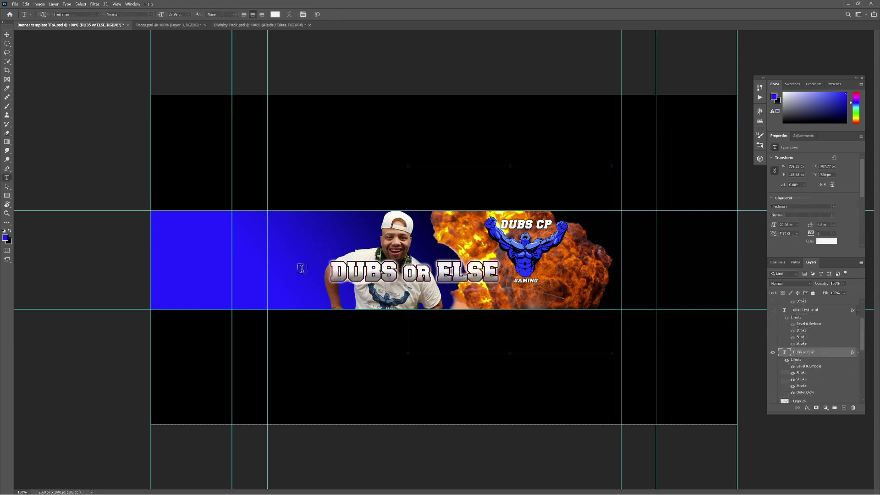
Replace 'DUBS or ELSE' with 'I'M TRYNA BLOW UUUP' and shrink it under the logo.
left_click_drag(332, 272, 511, 271)
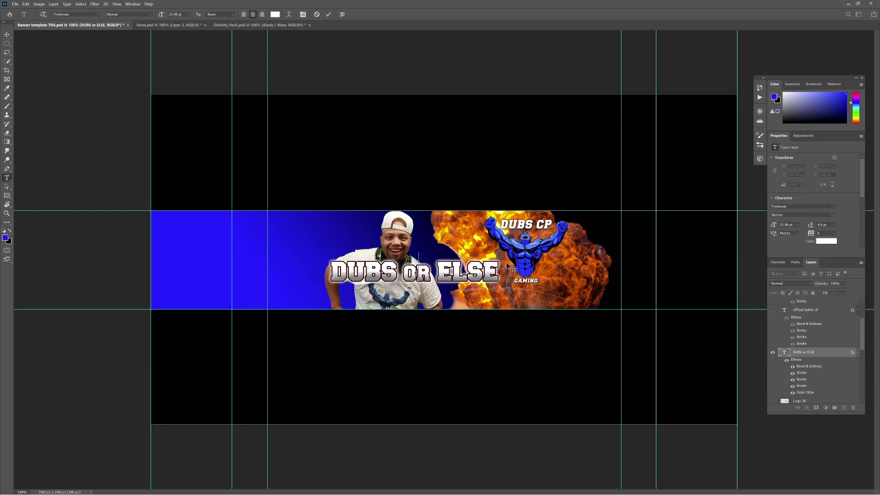
key("BackSpace")
type("I'M")
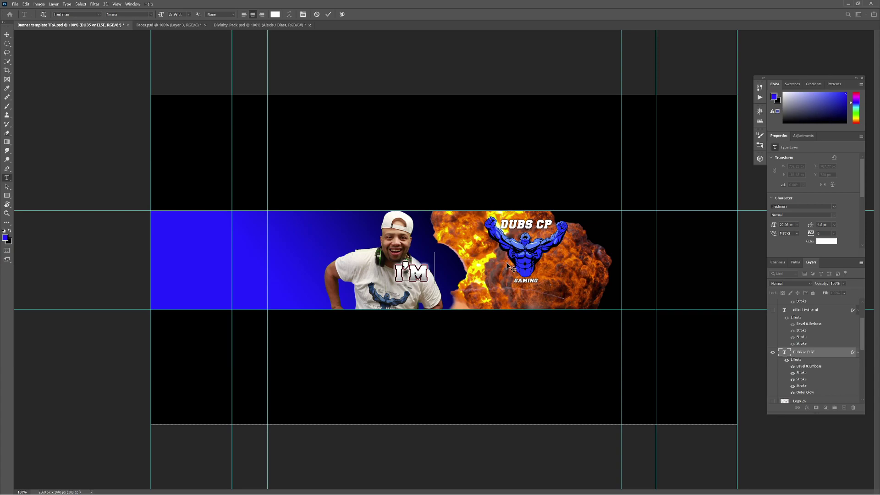
type(" TRYNA")
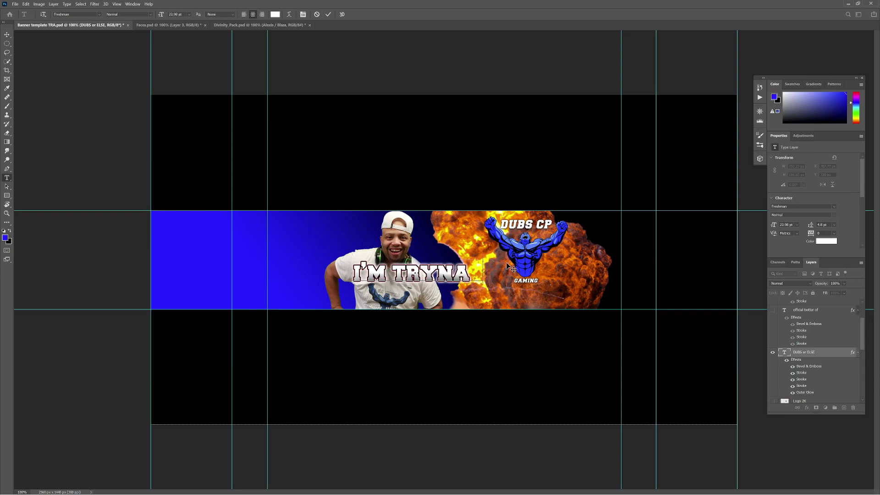
type(" BLOW UUU")
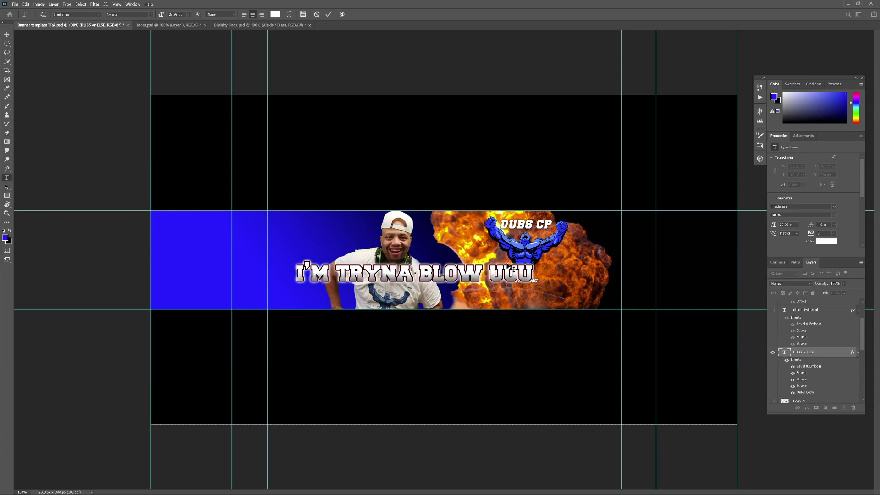
type("P")
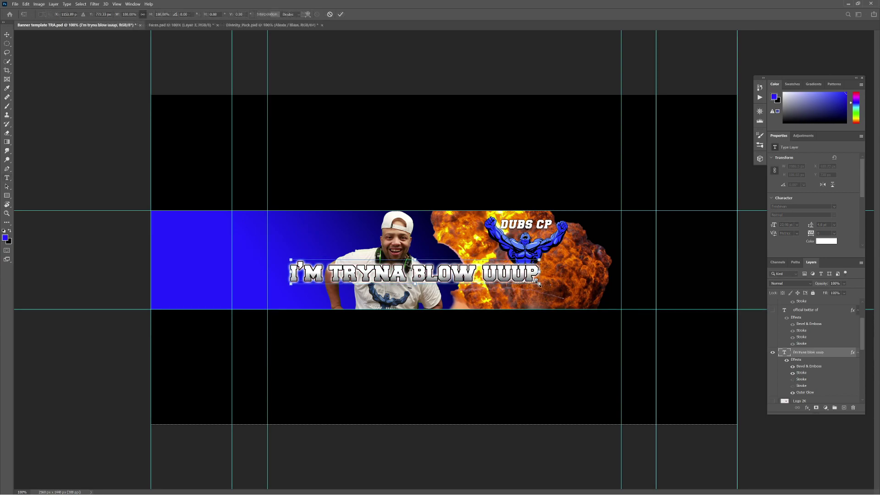
left_click_drag(539, 284, 560, 298)
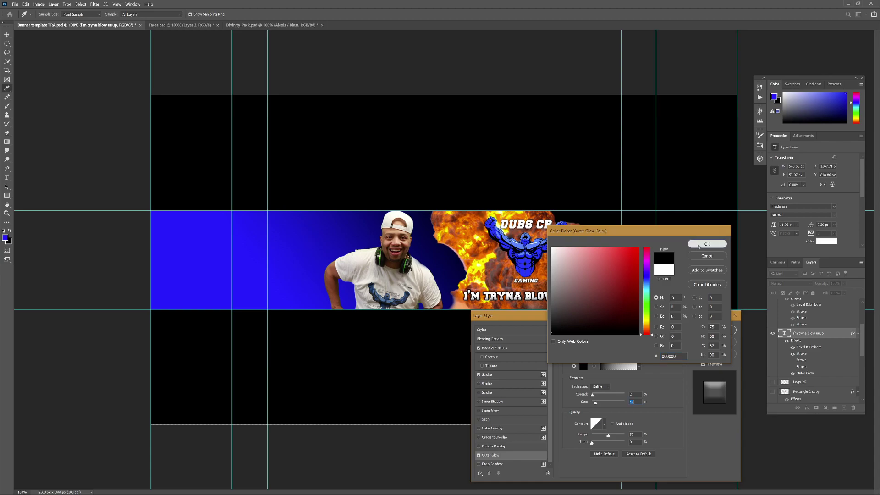
Set the slogan's Outer Glow to black and shrink the E-WIN logo to about 21%.
left_click(707, 244)
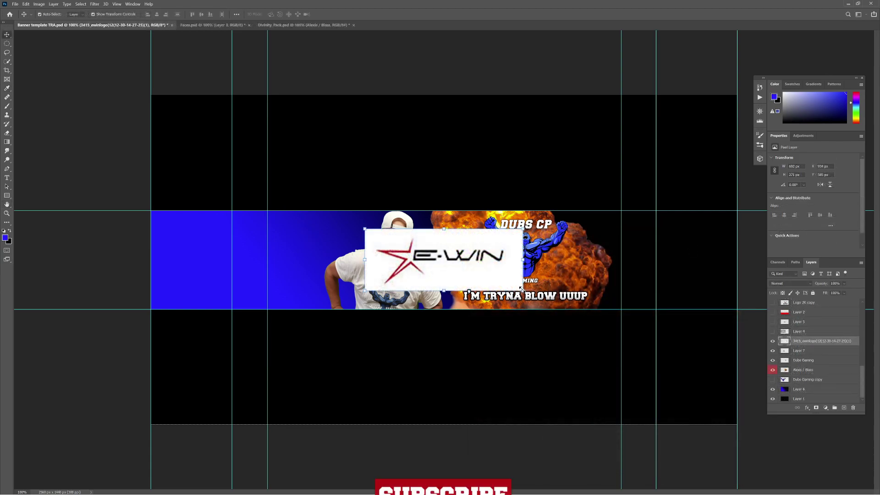
left_click(522, 288)
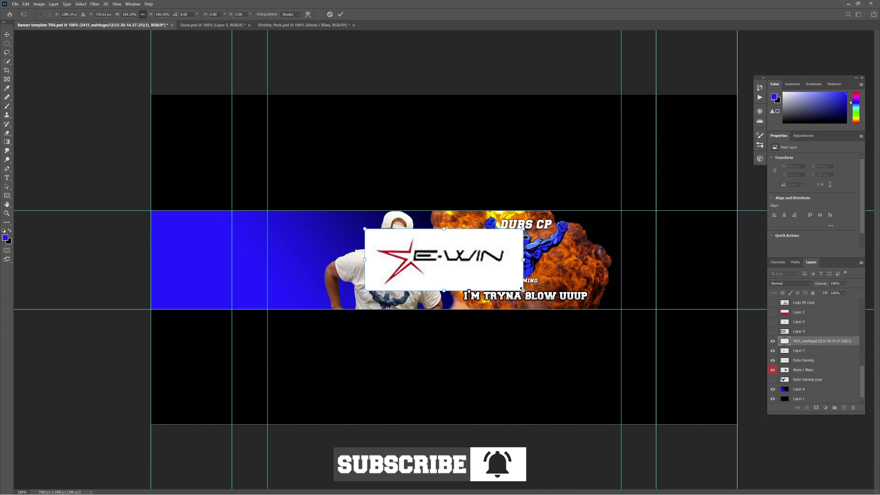
left_click_drag(522, 288, 298, 230)
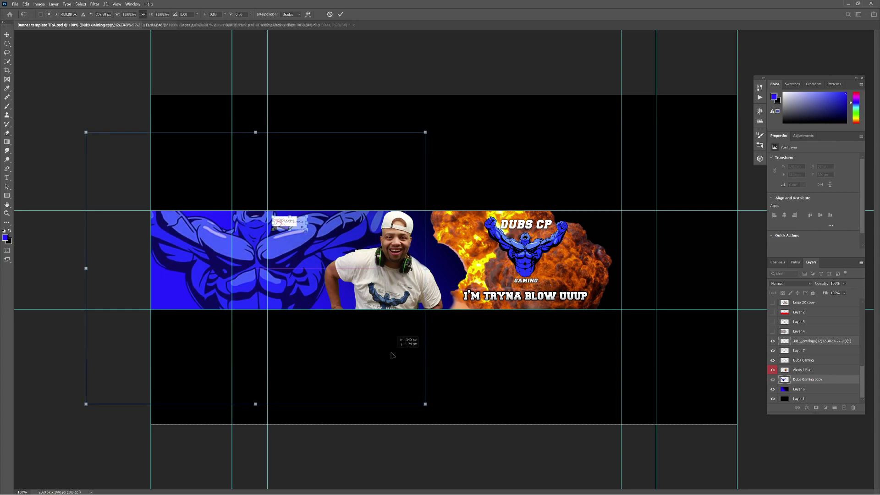
Move the mascot artwork to the banner's right end and set it to Luminosity blending.
left_click_drag(392, 355, 770, 354)
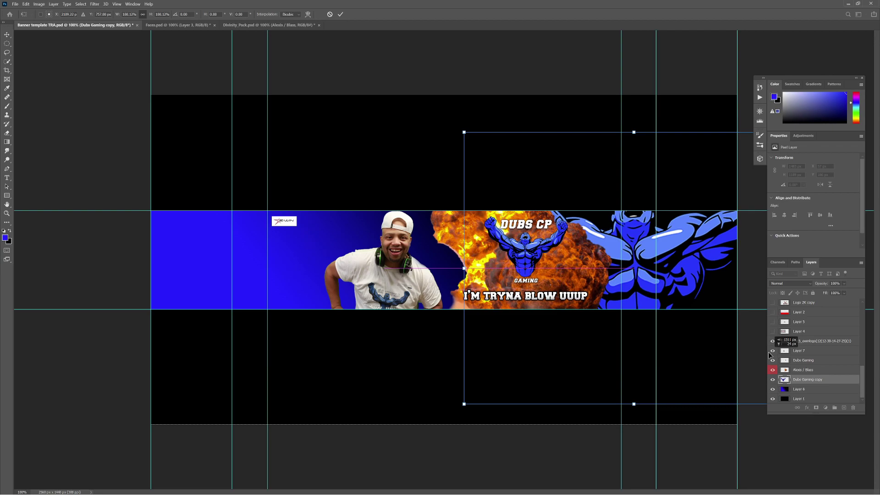
key("shift+alt+y")
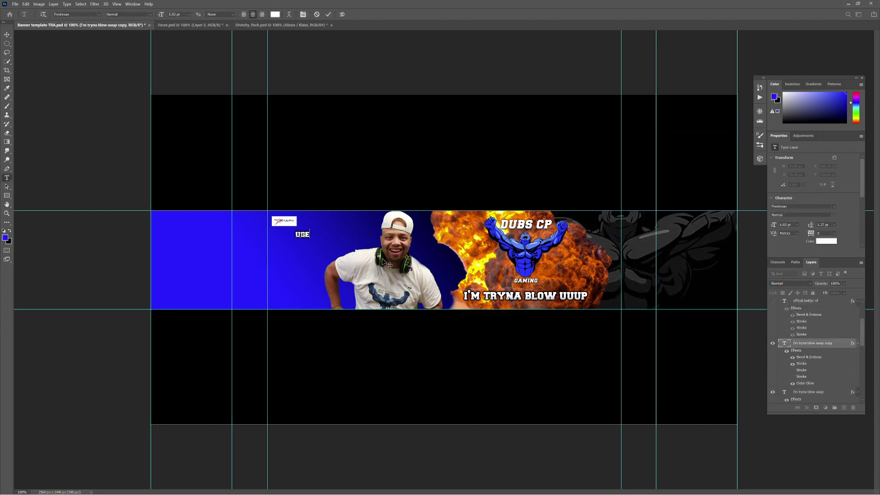
Write the promo line USE CODE "DUBS" FOR 20% OFF and centre the E-WIN logo above it.
type("\"DUBS\" FOR")
type("20% OFF")
left_click(289, 234)
type("CODE")
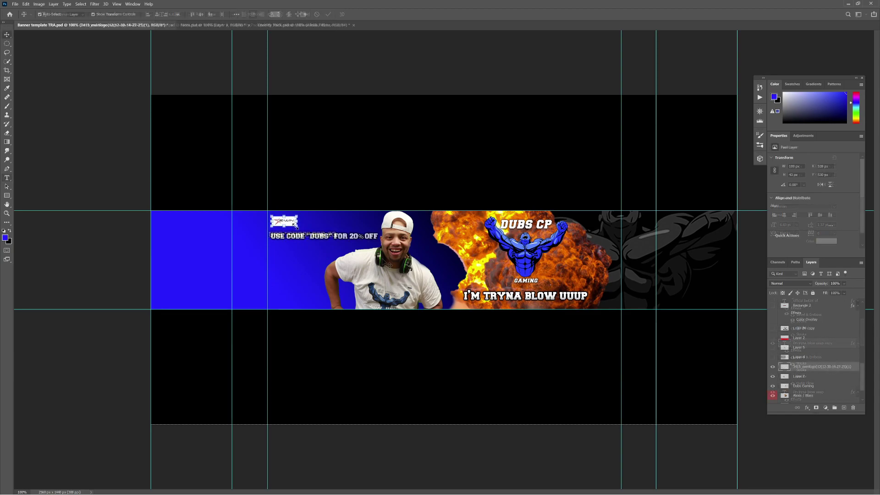
left_click(287, 222, "ctrl")
key("ctrl+t")
left_click_drag(286, 224, 330, 224)
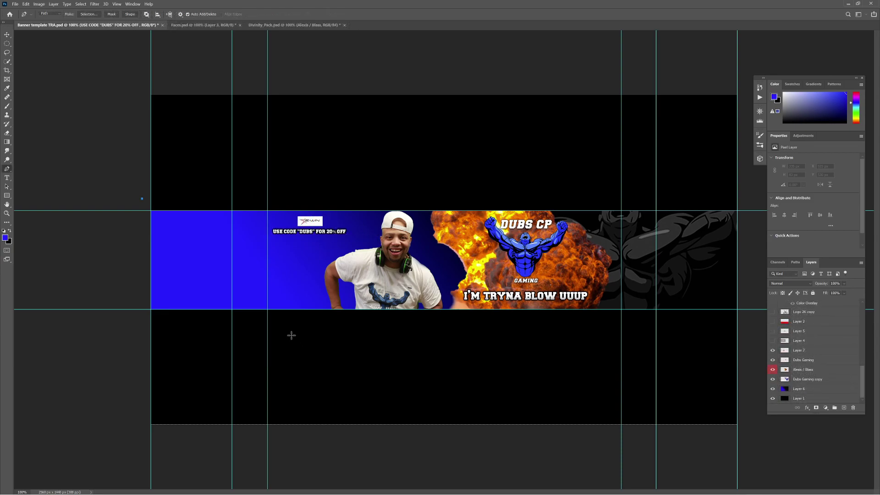
Draw an angular zigzag line path on the left and restack Layer 8 just above the gradient.
left_click(276, 332)
left_click(330, 180, "shift")
left_click(184, 323, "shift")
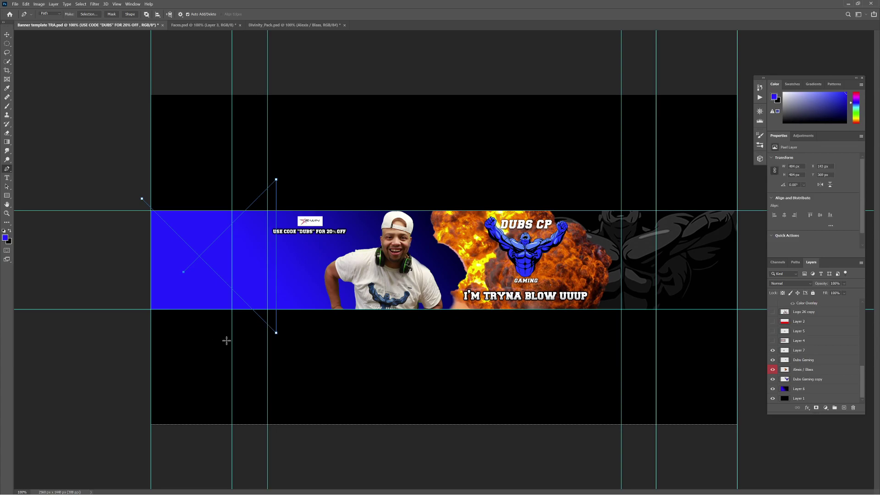
left_click(250, 340, "shift")
left_click(373, 198, "shift")
left_click(336, 179, "shift")
left_click(320, 333, "shift")
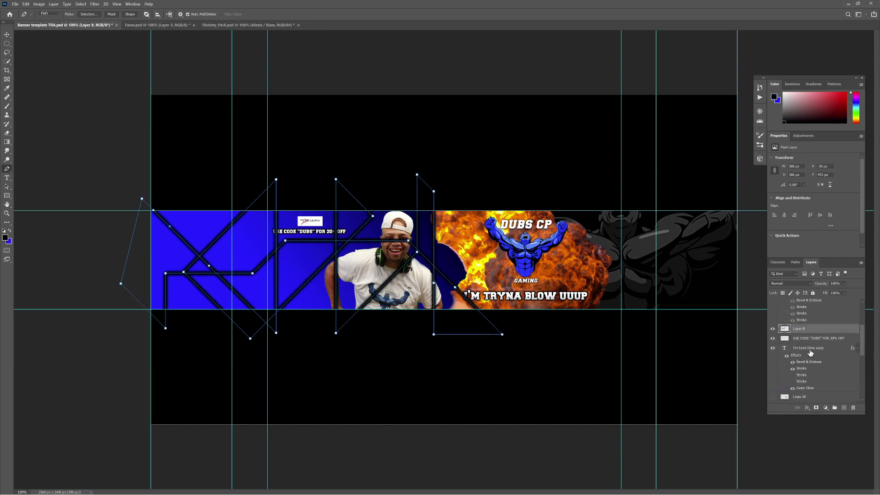
left_click(809, 349)
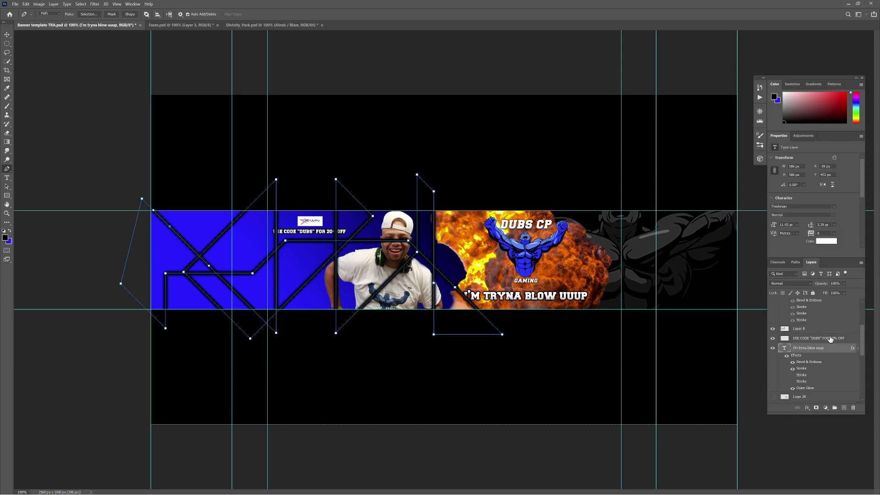
left_click_drag(815, 330, 817, 388)
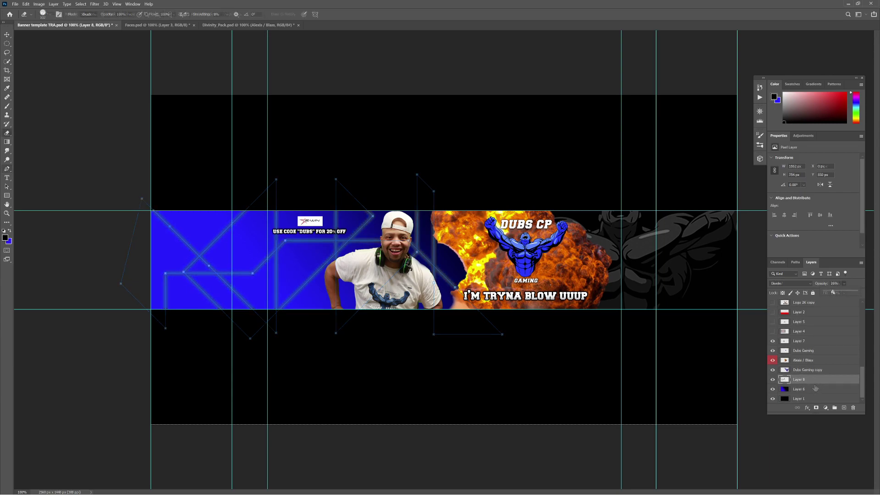
Set Layer 8 to Divide blending at 26% opacity and add a Drop Shadow.
left_click_drag(844, 283, 832, 292)
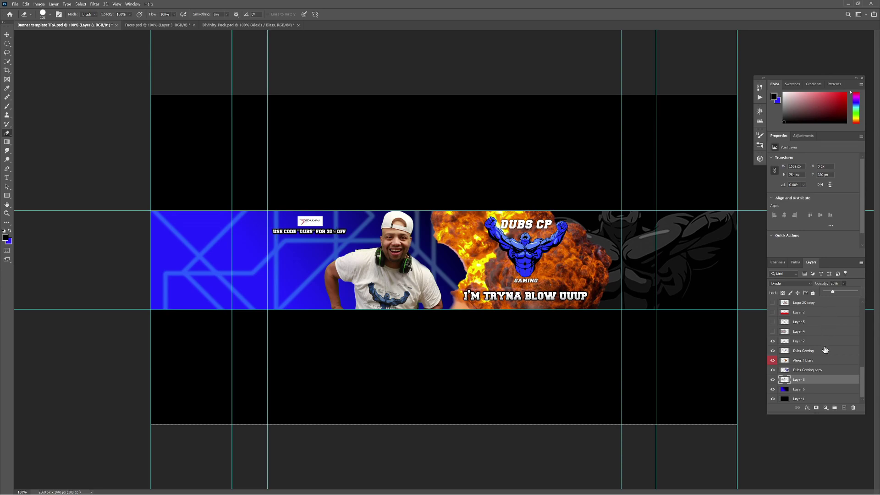
left_click(833, 386)
double_click(834, 385)
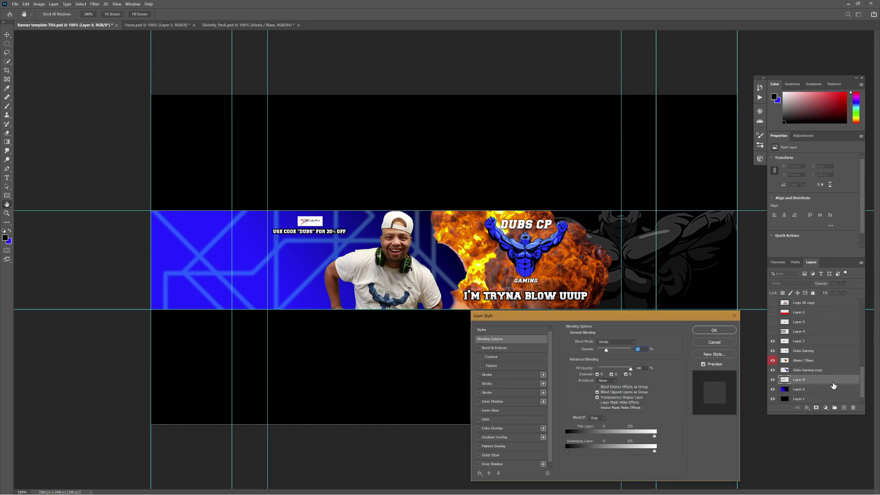
left_click(479, 465)
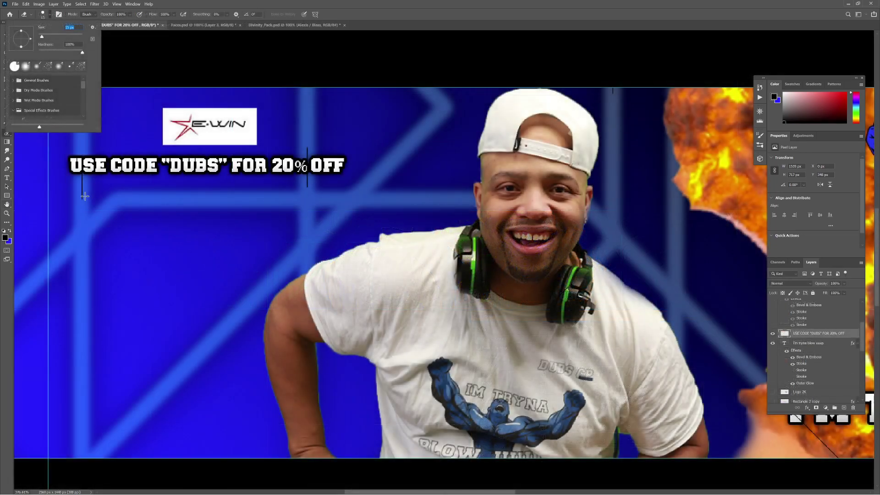
Dismiss the open brush presets panel, keeping the faint blue Divide-blended lines and their drop shadow.
key("Escape")
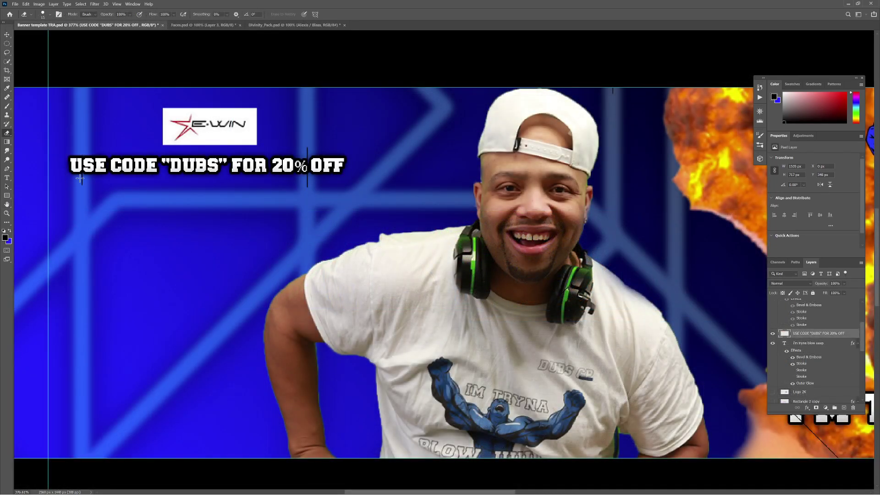